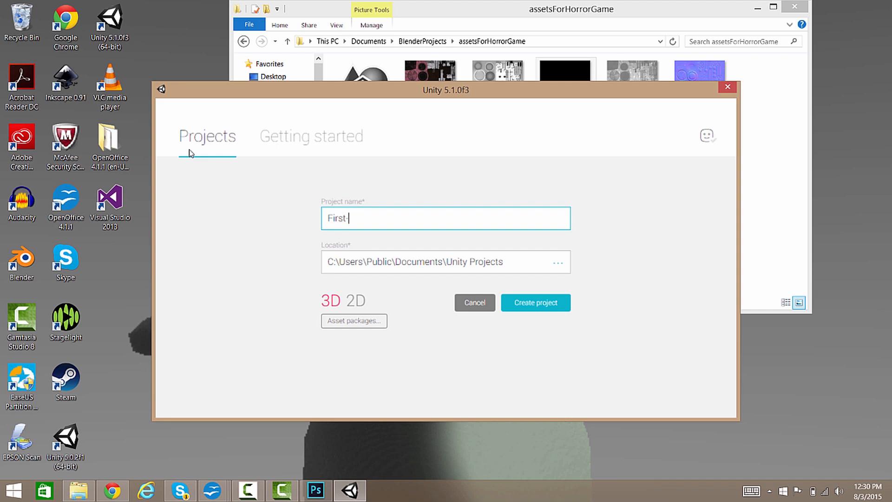
Step: Create a 3D project named First-Person Horror Game that includes the Characters asset package
type("Person Horror Game")
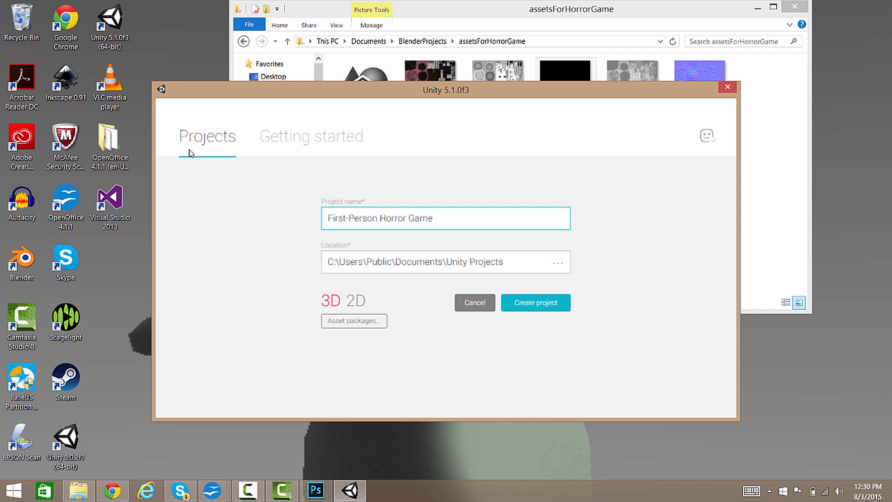
left_click(340, 327)
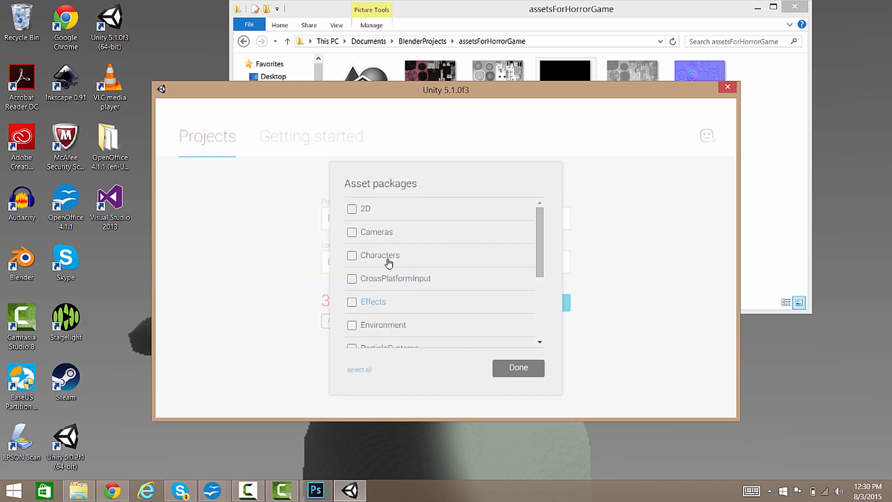
left_click(355, 257)
left_click(518, 368)
left_click(519, 309)
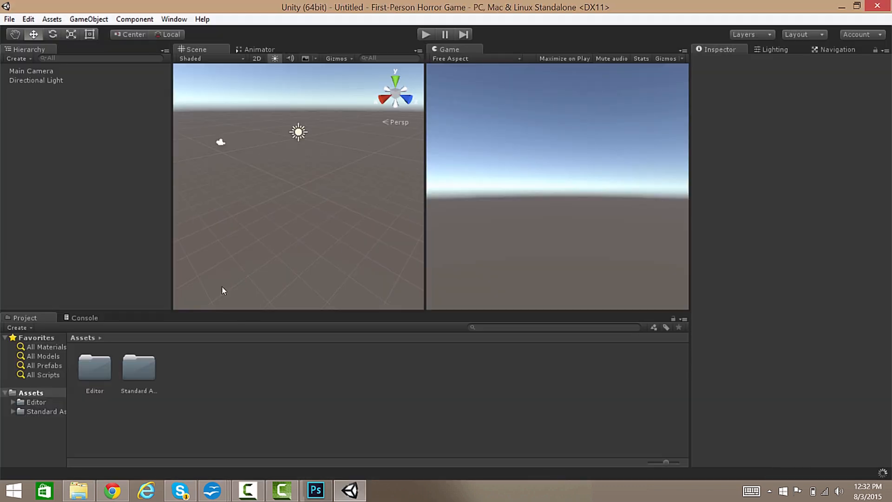
Step: Save the current scene as AI_test in the project's Assets folder
left_click(10, 19)
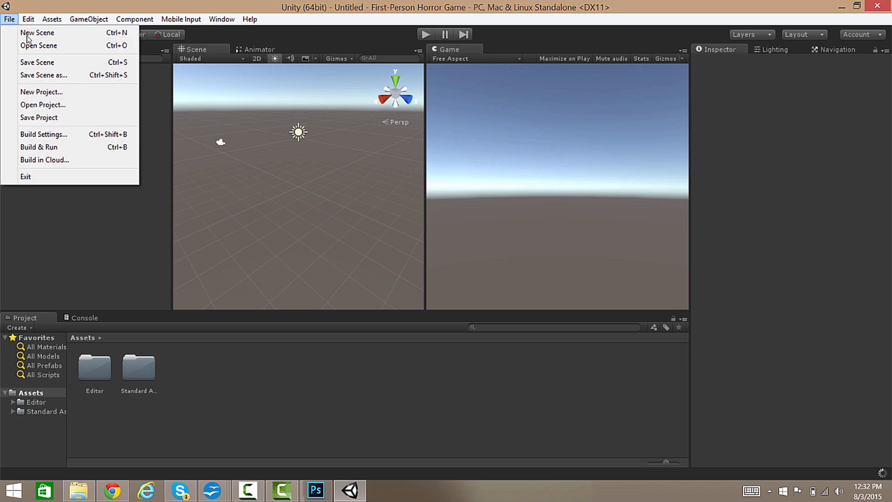
left_click(38, 75)
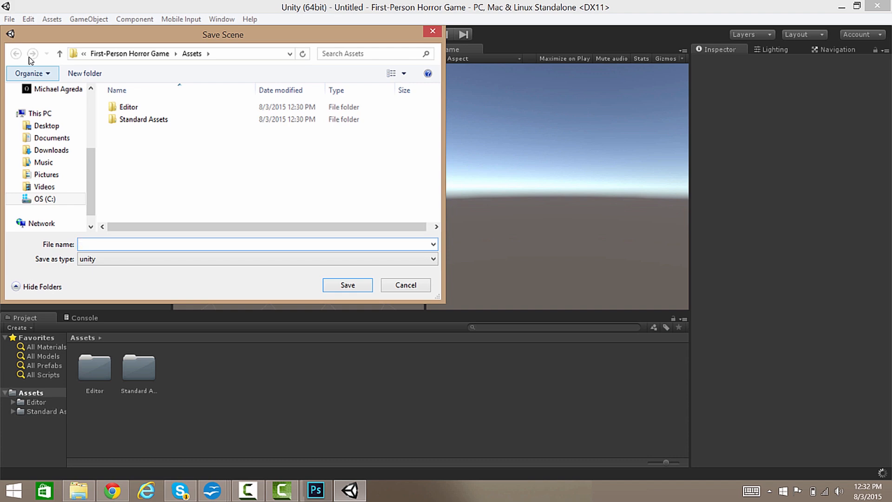
type("Ai_test")
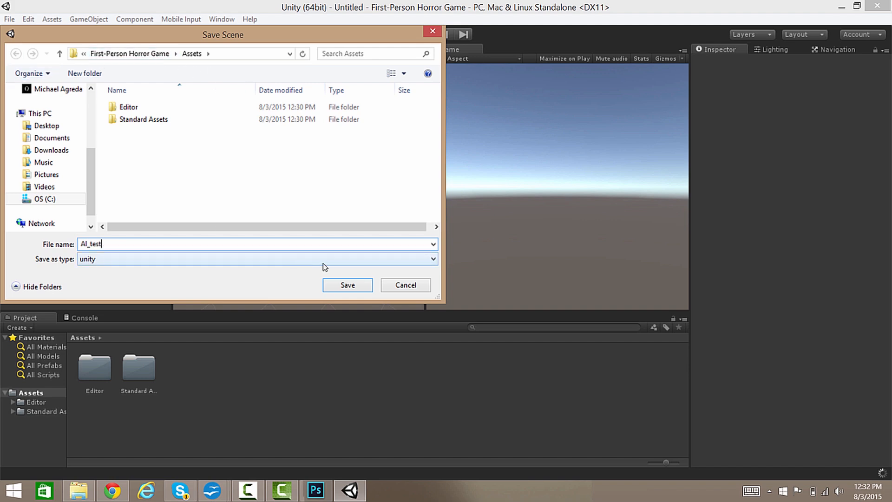
left_click(344, 284)
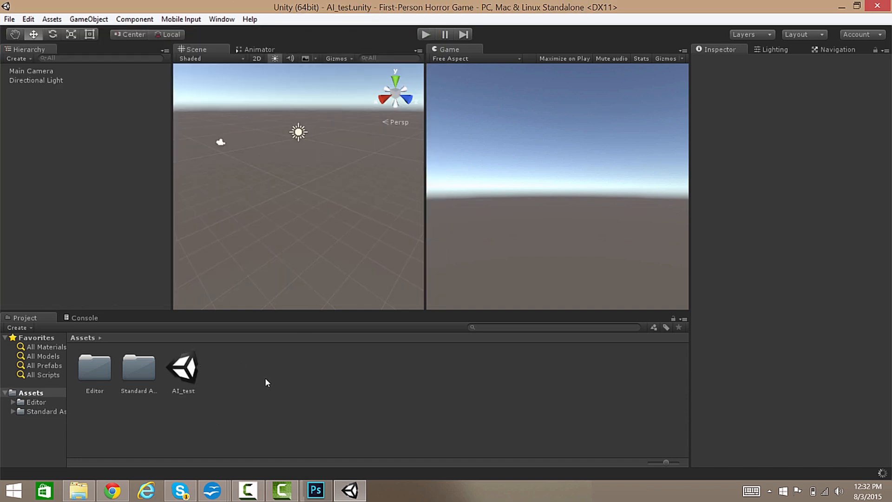
Step: Create a folder named Models in Assets
right_click(227, 371)
mouse_move(293, 175)
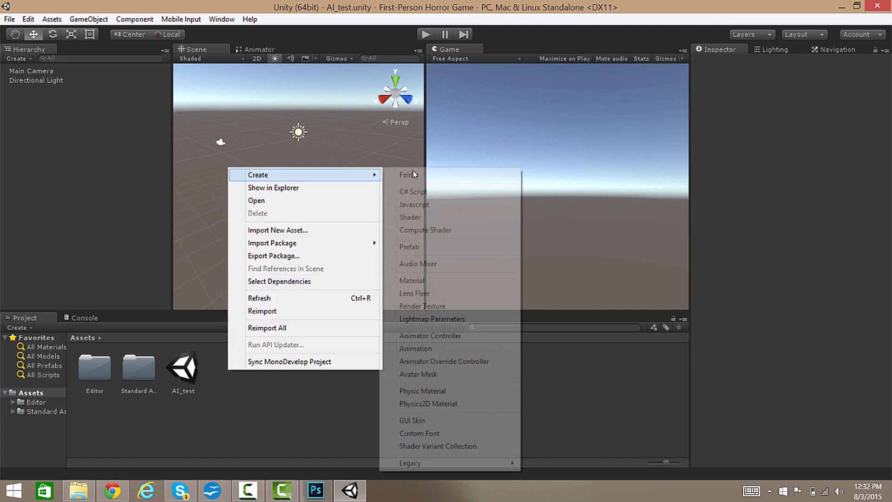
left_click(404, 175)
type("Models")
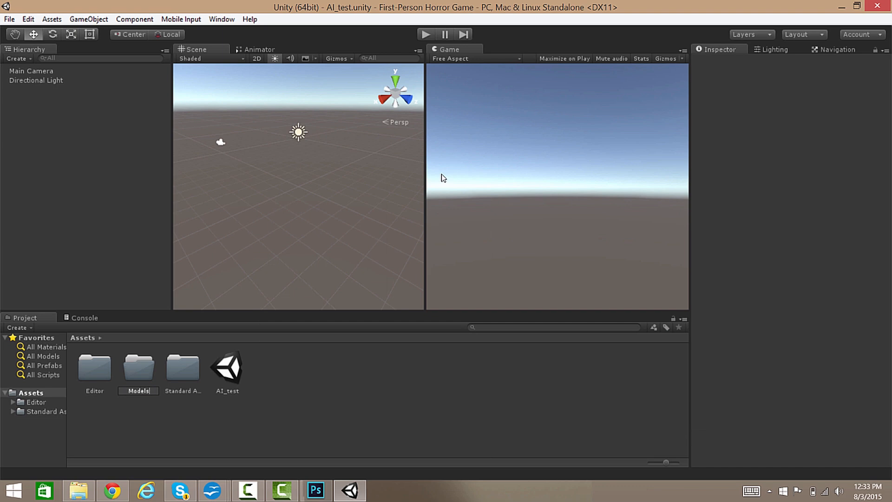
key("Return")
Step: Create a folder named Textures in Assets
right_click(286, 393)
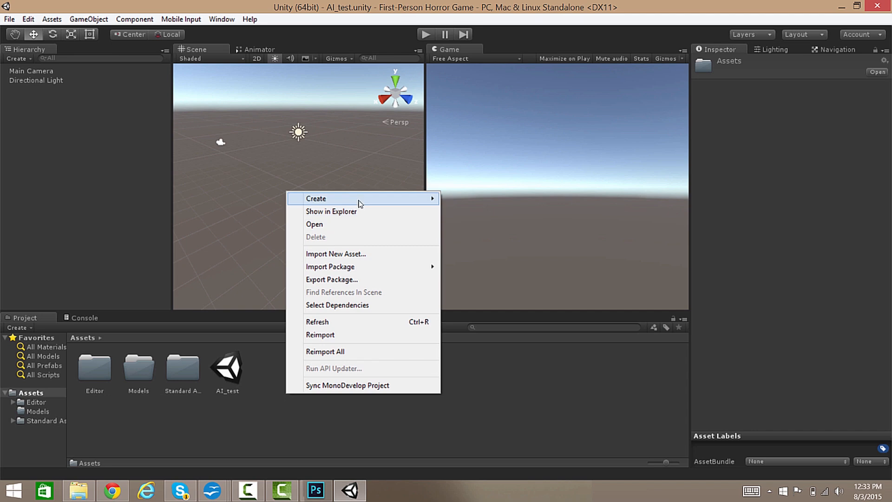
mouse_move(360, 203)
left_click(478, 198)
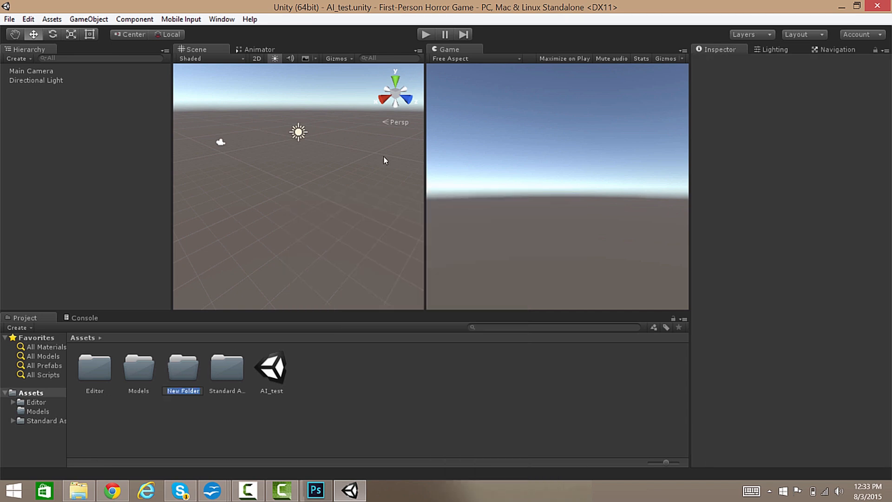
type("Textures")
key("Return")
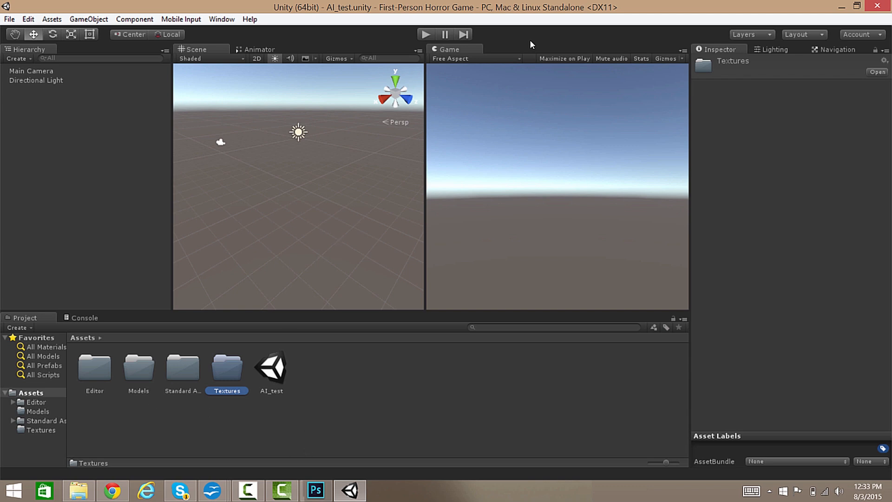
Step: Import the five RobotHeadOnWheels texture images from the assetsForHorrorGame folder in File Explorer into the project's Textures folder
left_click_drag(663, 5, 635, 20)
left_click(648, 6)
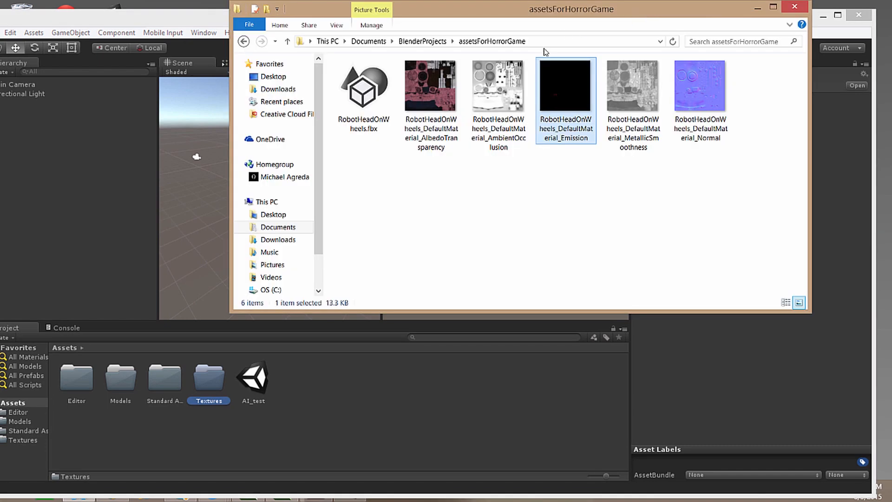
left_click(708, 102)
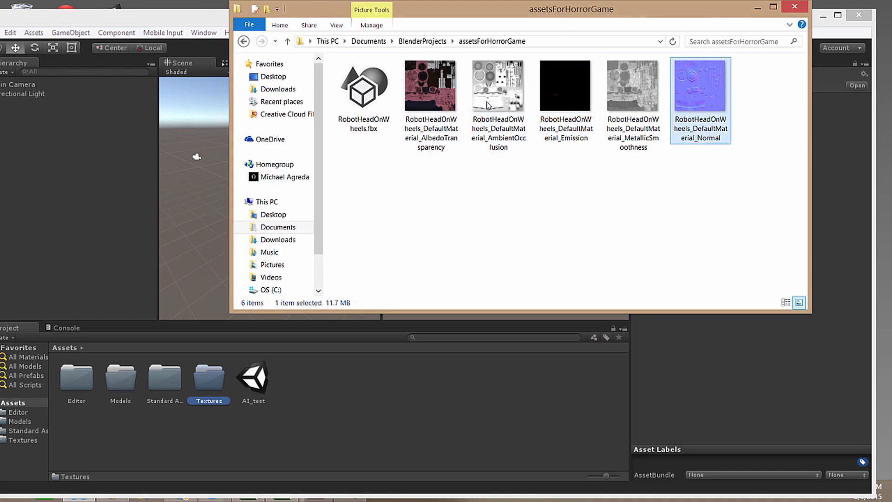
left_click(430, 93, "shift")
left_click_drag(497, 88, 207, 379)
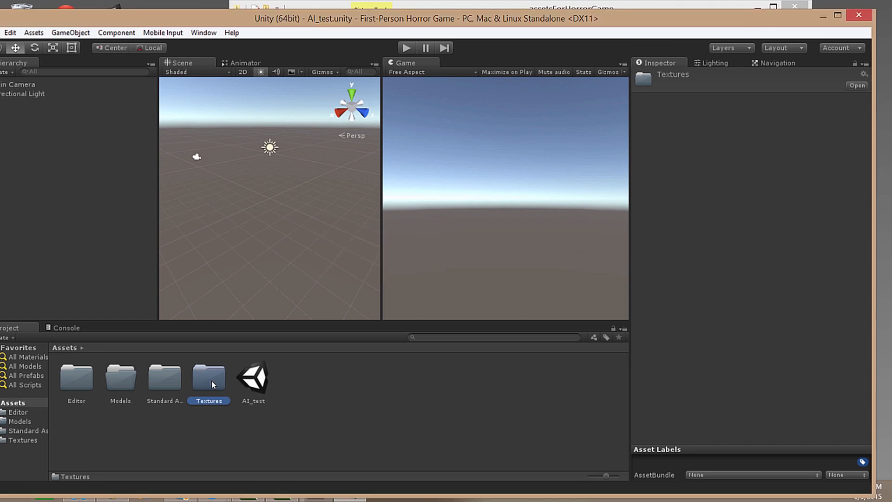
Step: Import RobotHeadOnWheels.fbx from the assetsForHorrorGame folder into the project's Models folder
left_click(64, 348)
double_click(121, 381)
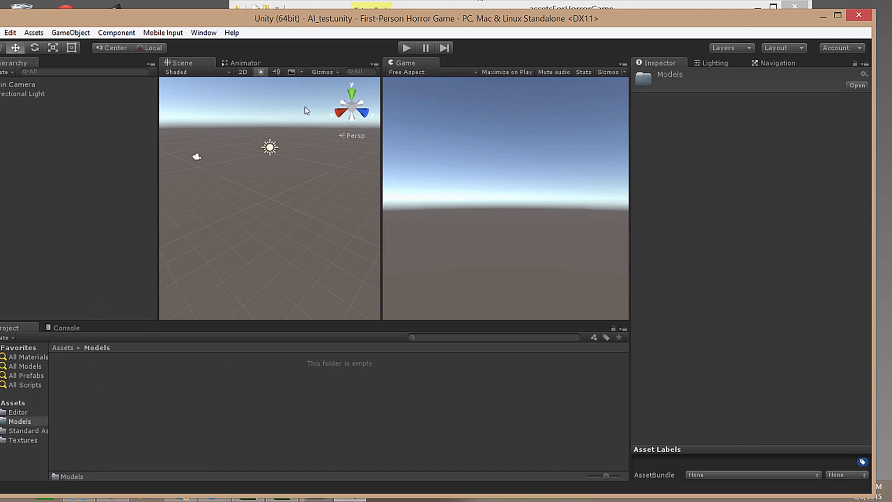
left_click(466, 5)
left_click_drag(364, 92, 187, 324)
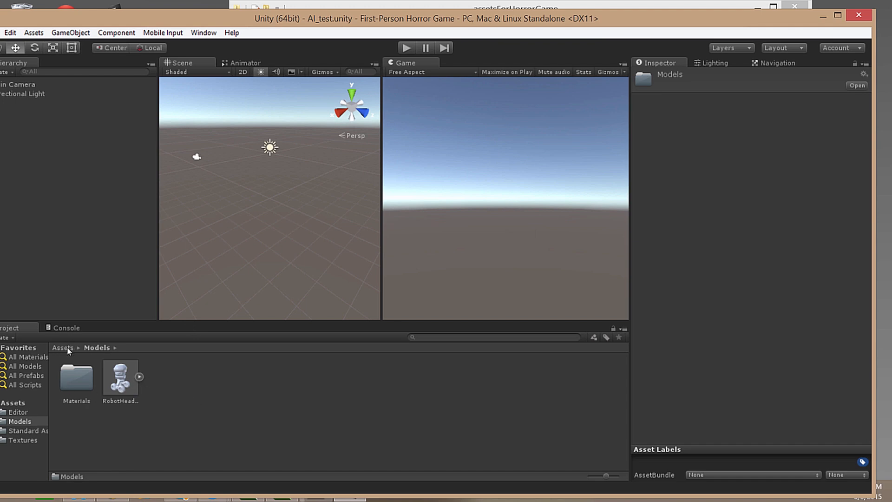
Step: Place the RobotHeadOnWheels model in the scene and set its position to X 0, Y 0, Z 0
left_click_drag(123, 382, 271, 209)
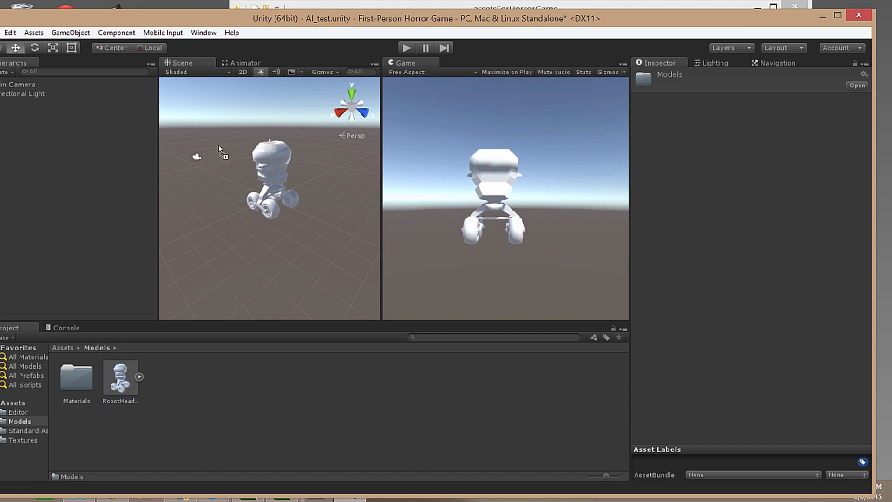
left_click_drag(219, 148, 218, 148)
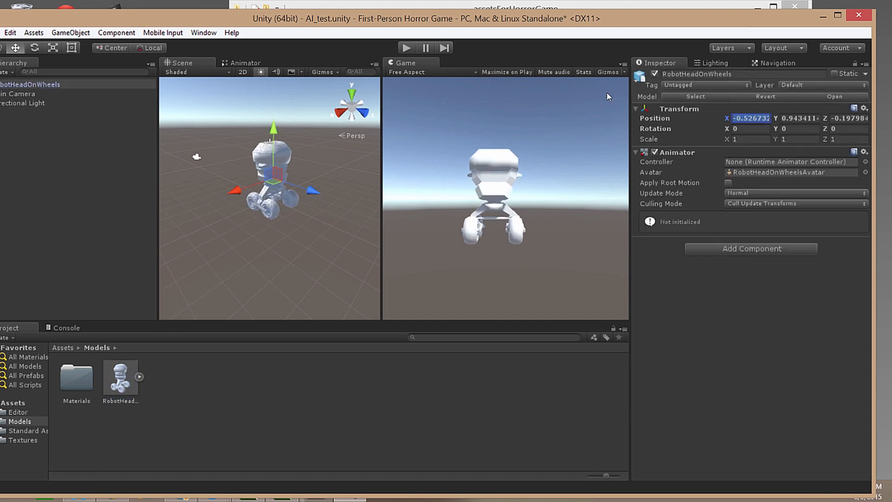
type("0")
key("Return")
key("Tab")
type("0")
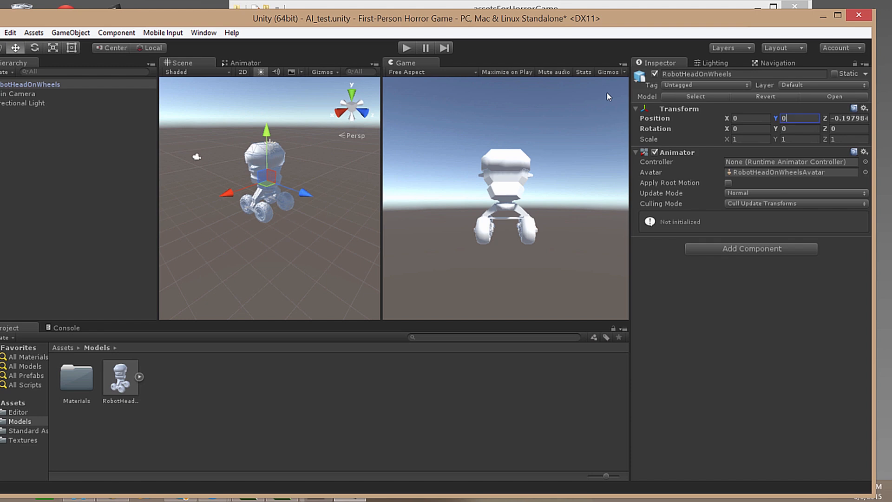
key("Return")
key("Tab")
type("0")
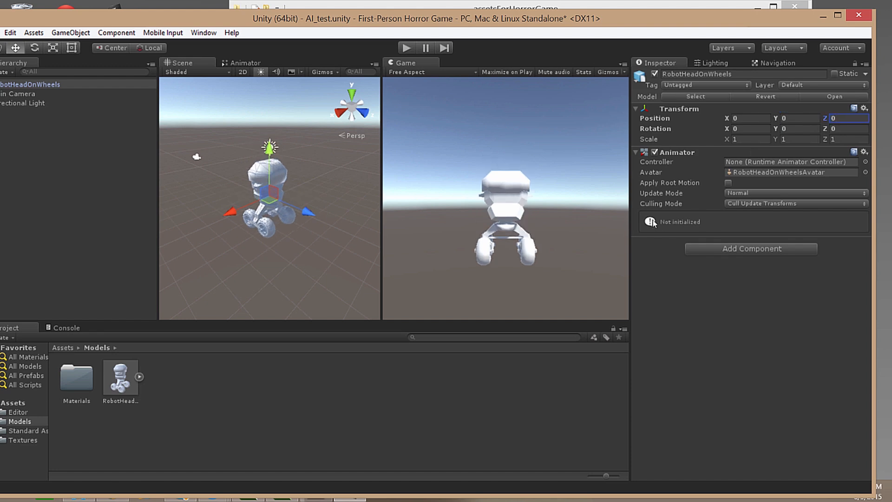
Step: Create a folder named Materials directly in the project's Assets folder
left_click(68, 348)
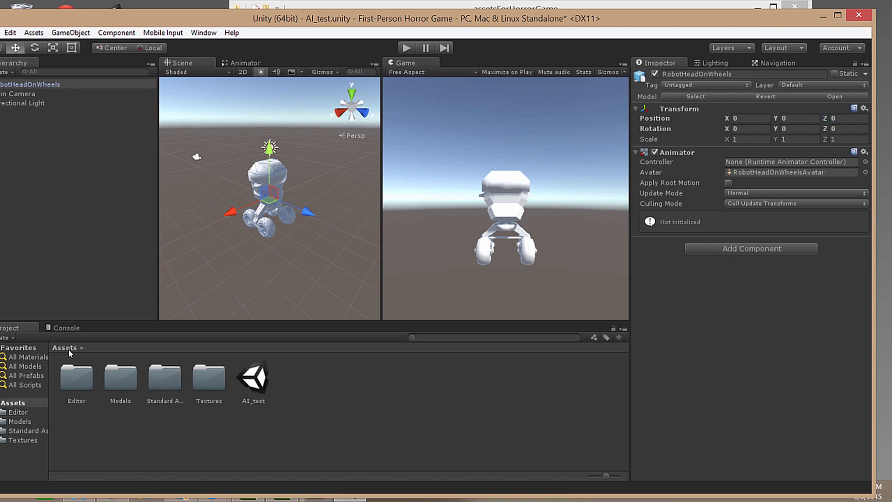
right_click(300, 397)
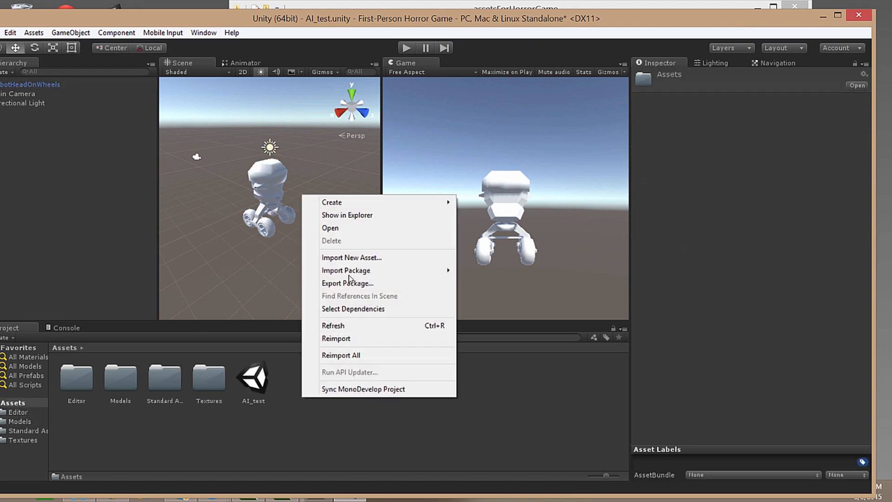
mouse_move(371, 203)
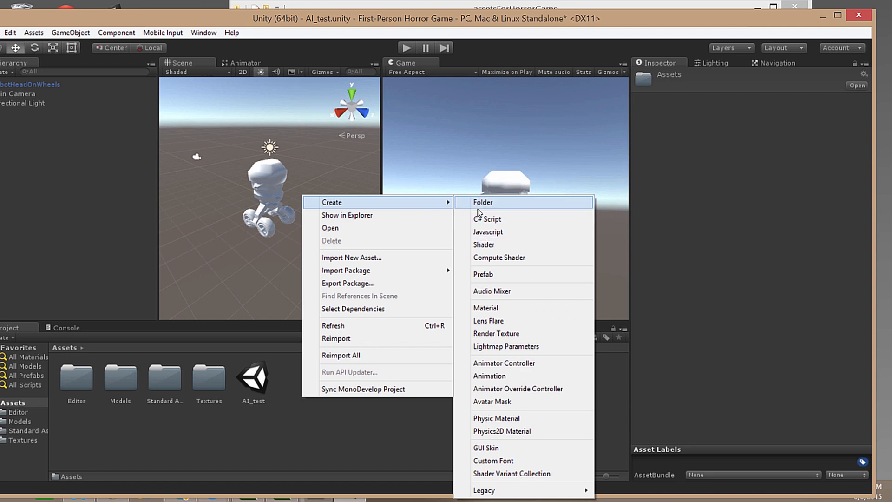
left_click(478, 202)
type("Materials")
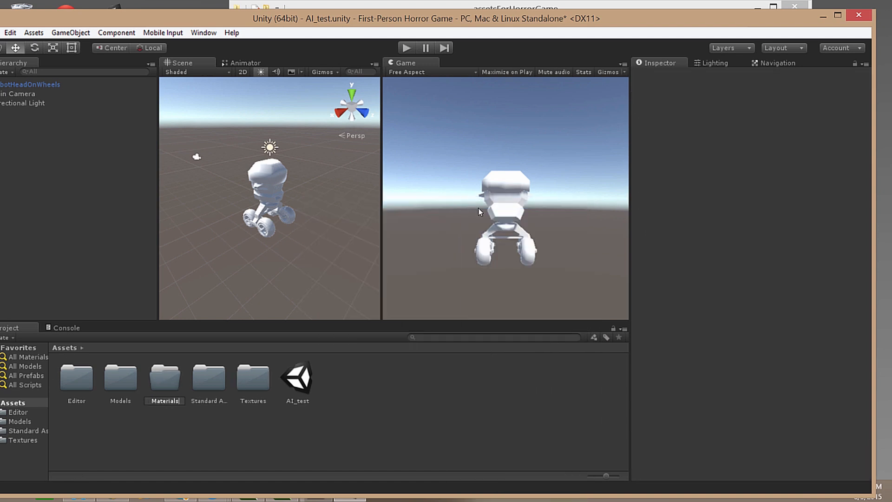
key("Return")
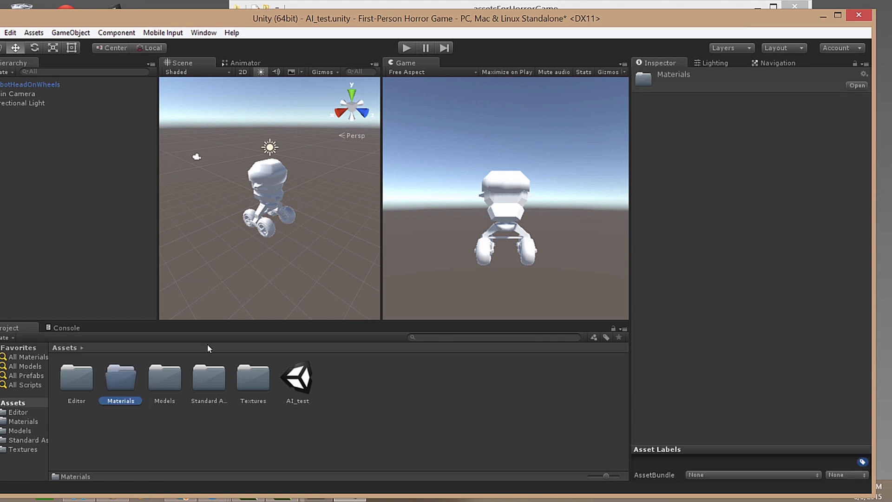
Step: Create a material named EnemyMat in the Materials folder and apply it to the robot in the scene
double_click(122, 375)
right_click(122, 375)
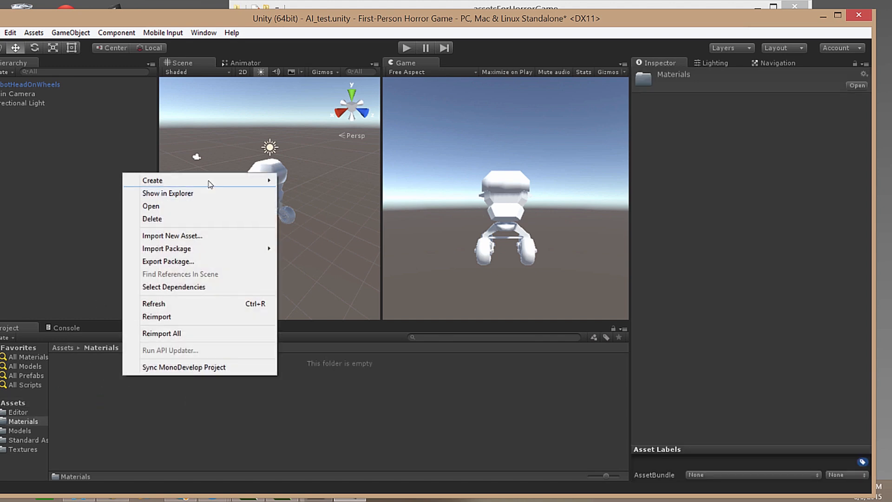
mouse_move(209, 185)
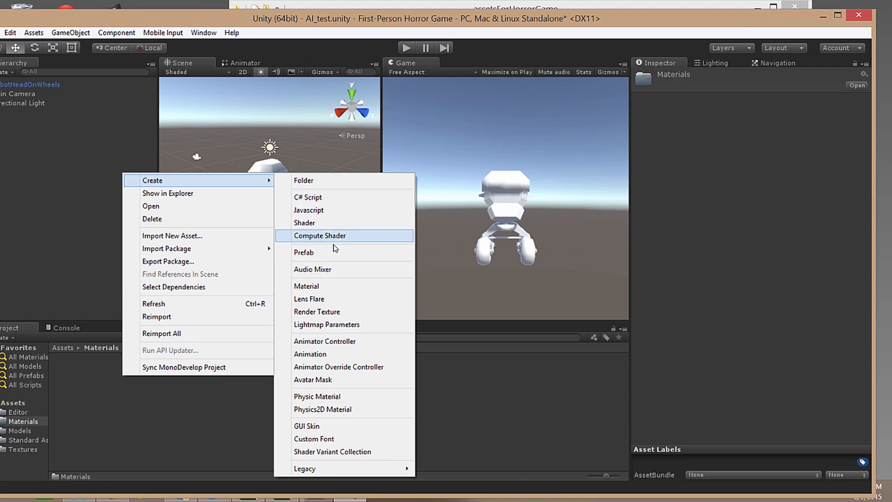
left_click(332, 286)
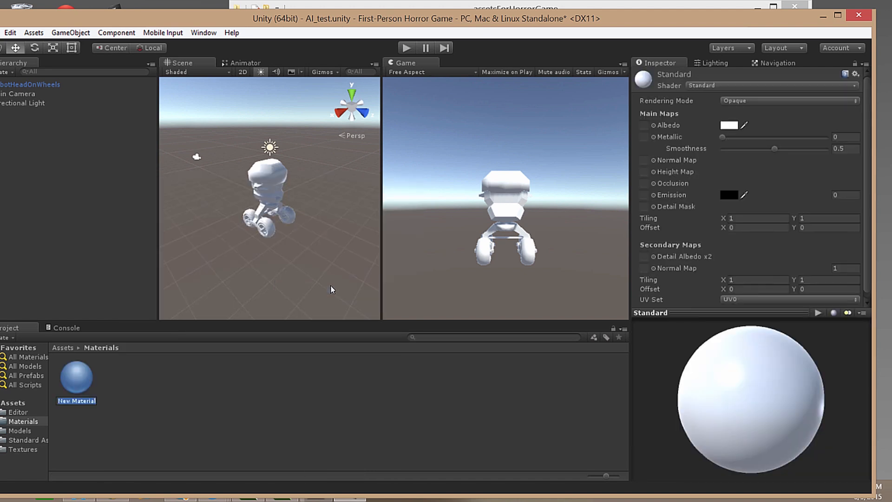
type("EnemyMat")
key("Return")
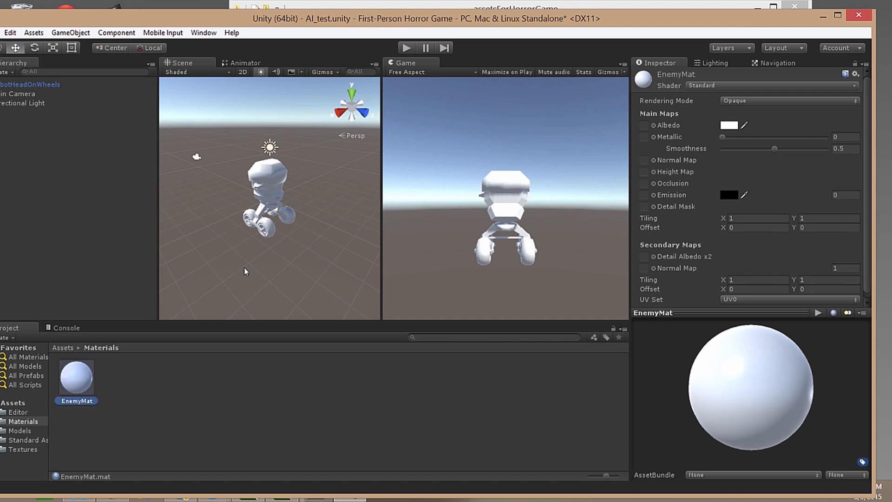
left_click_drag(76, 378, 272, 183)
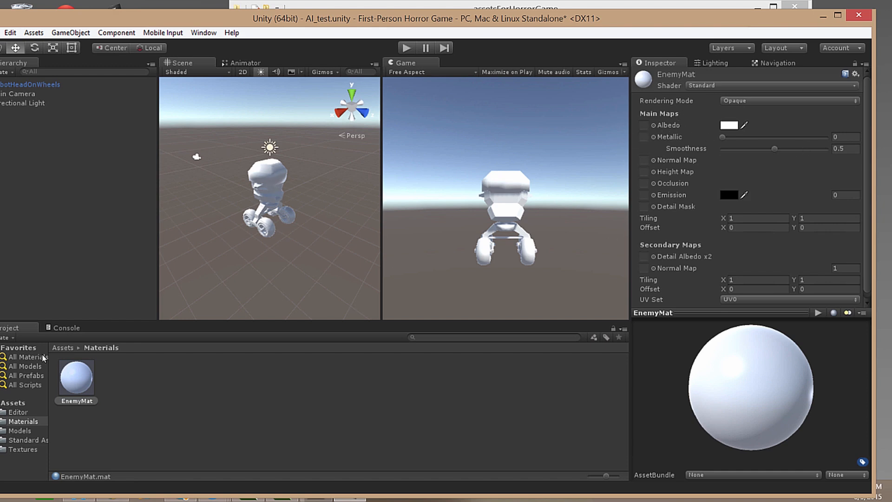
Step: Assign the robot's AlbedoTransparency texture to EnemyMat's Albedo map and its AmbientOcclusion texture to the Occlusion map
left_click(60, 348)
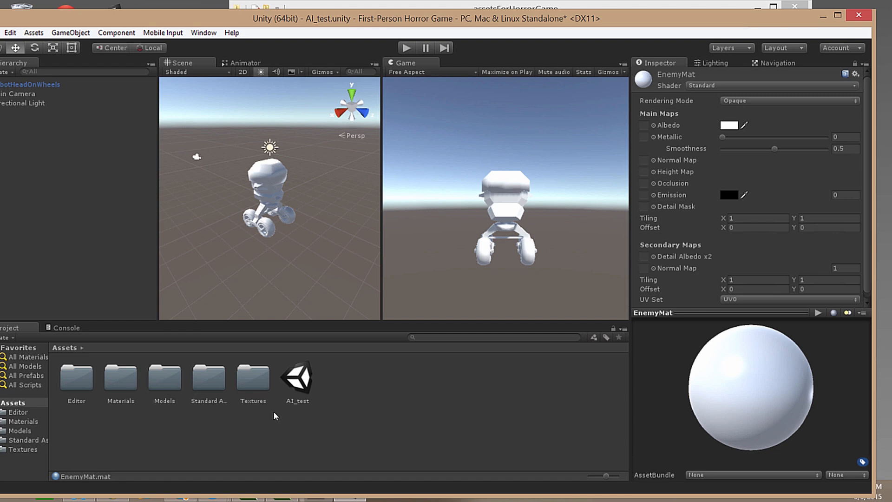
double_click(253, 377)
left_click_drag(76, 377, 643, 125)
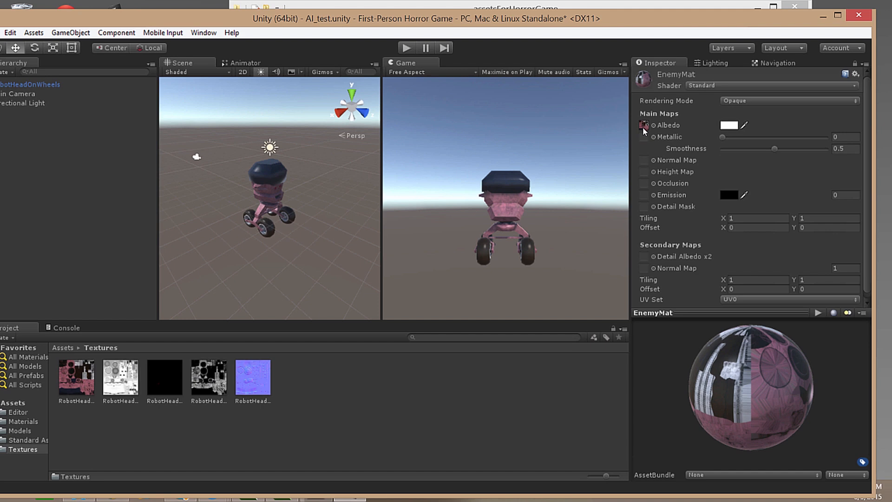
left_click(121, 386)
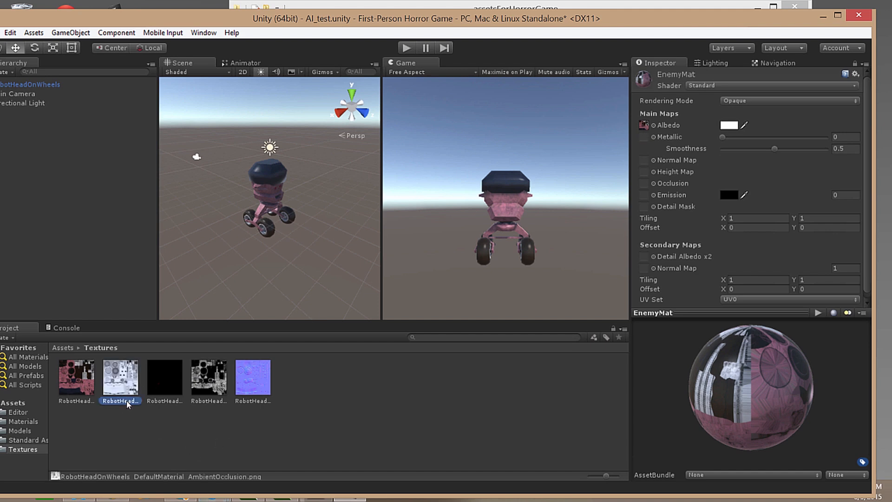
left_click(653, 182)
mouse_move(653, 182)
left_mouse_down()
mouse_move(648, 225)
mouse_move(649, 159)
mouse_move(650, 184)
left_mouse_up()
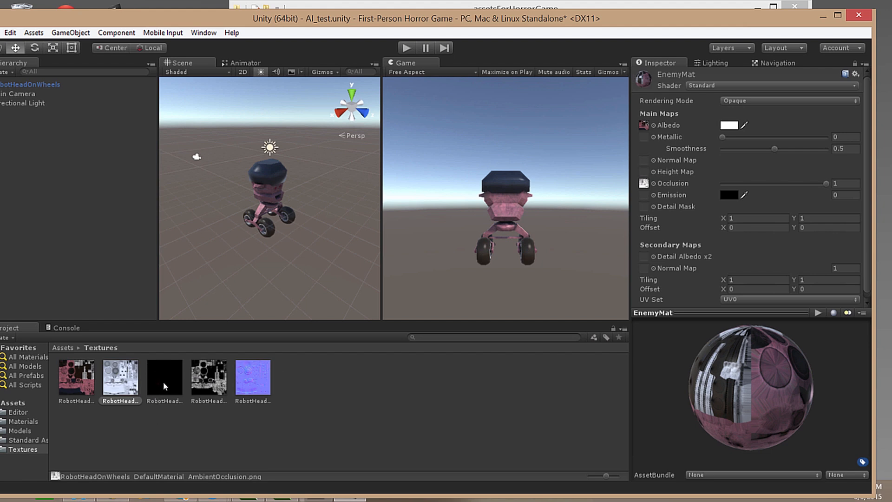
Step: Assign the robot's remaining textures to EnemyMat's Emission, Metallic and Normal Map slots, and mark the blue texture as a normal map
left_click_drag(163, 385, 644, 194)
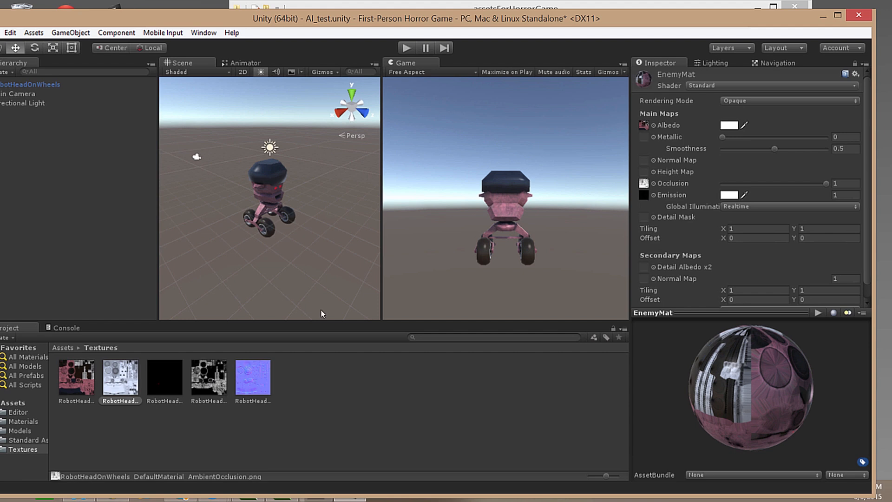
left_click_drag(210, 379, 645, 139)
left_click_drag(253, 378, 646, 149)
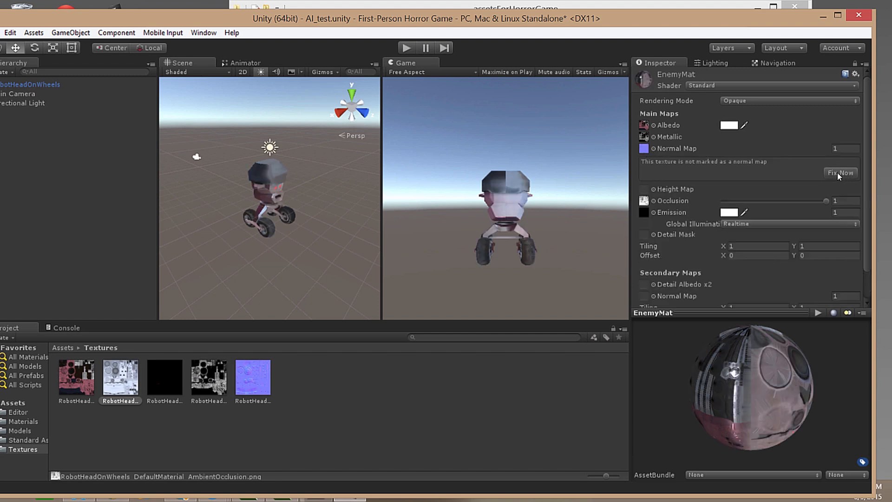
left_click(837, 172)
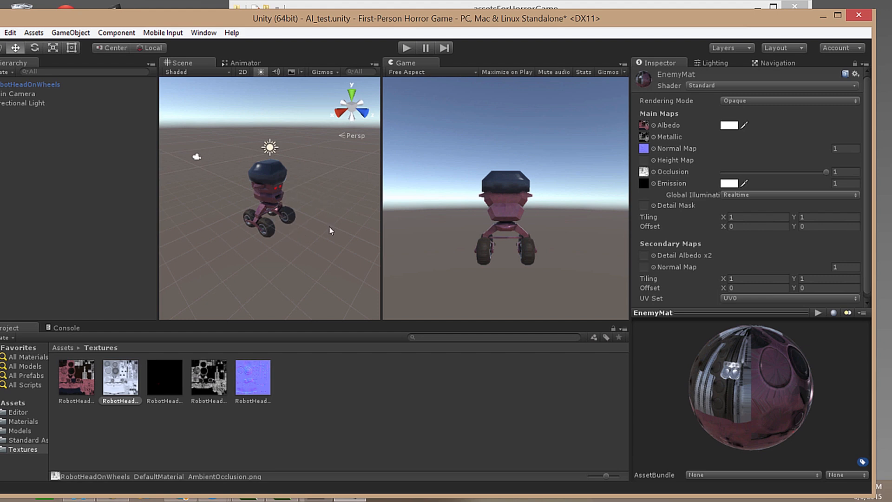
Step: Fly around the robot in the scene to examine its textured surface and eyes up close
right_click_drag(284, 166, 217, 124)
key("w")
key("s")
key("a")
key("d")
key("e")
key("q")
key("w")
key("d")
key("s")
key("w")
key("d")
key("q")
key("w")
key("s")
key("q")
key("w")
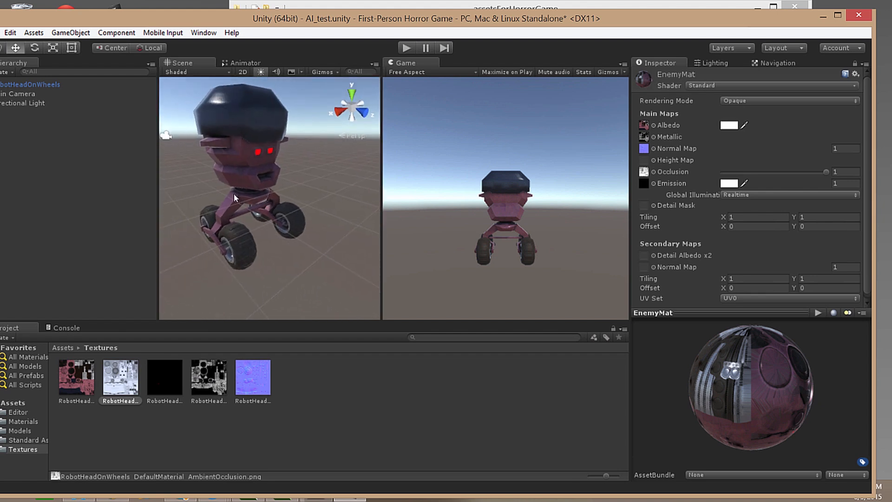
Step: Expand the RobotHeadOnWheels model in the Models folder and examine its armature, meshes and avatar
left_click(62, 348)
double_click(177, 377)
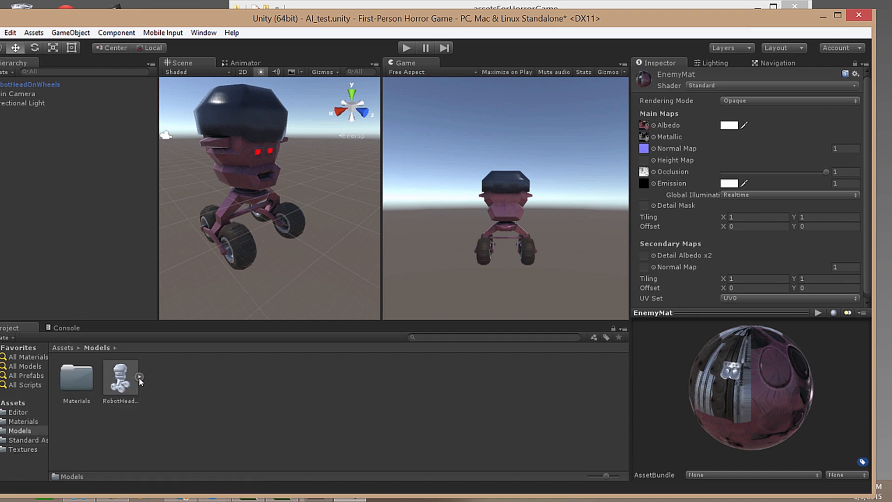
left_click(139, 376)
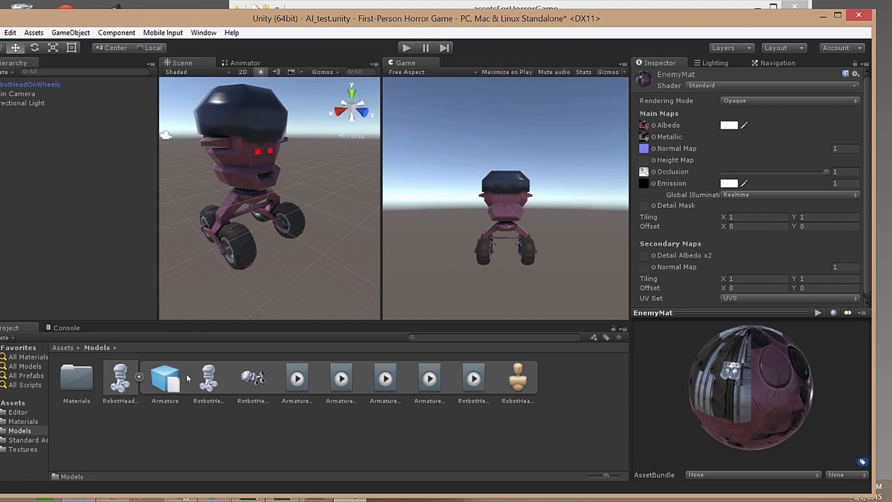
left_click(160, 370)
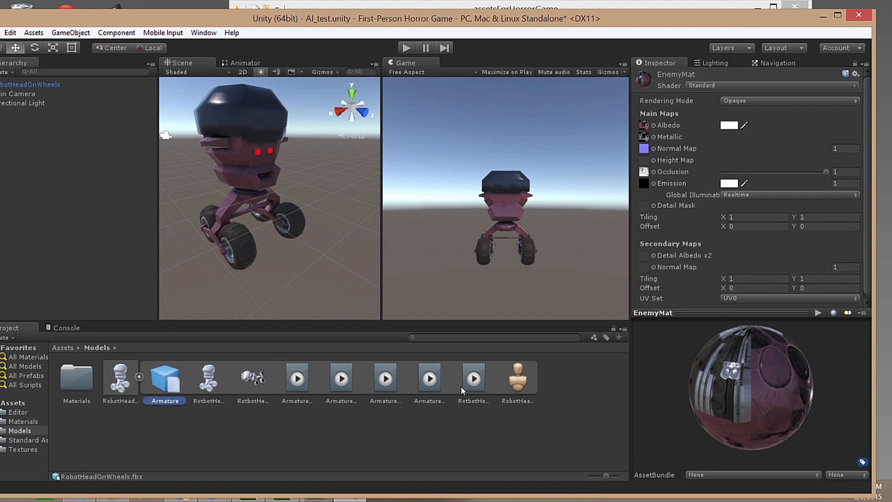
left_click(208, 379)
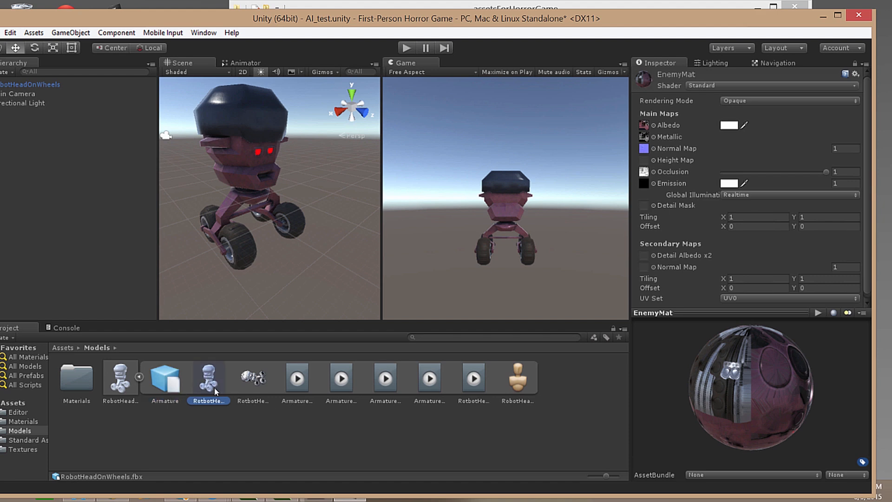
left_click(253, 378)
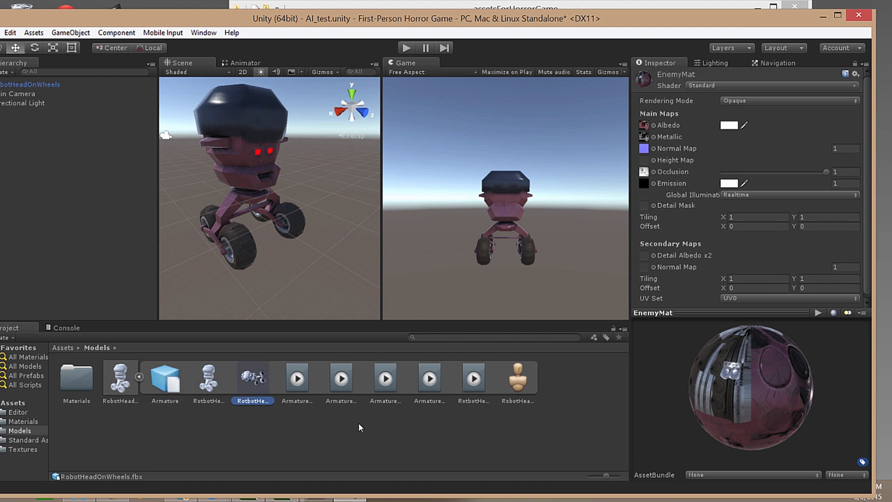
left_click(518, 380)
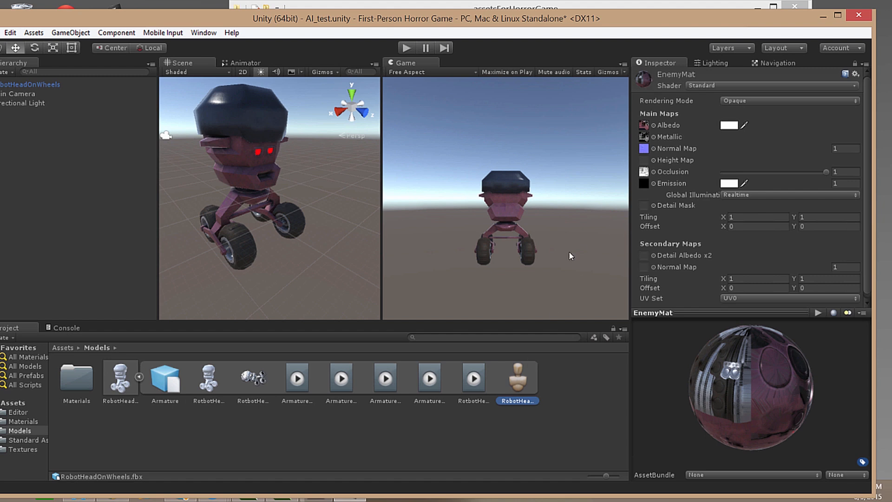
Step: Unlock the Inspector so that it shows the import settings of the RobotHeadOnWheels model
left_click(121, 375)
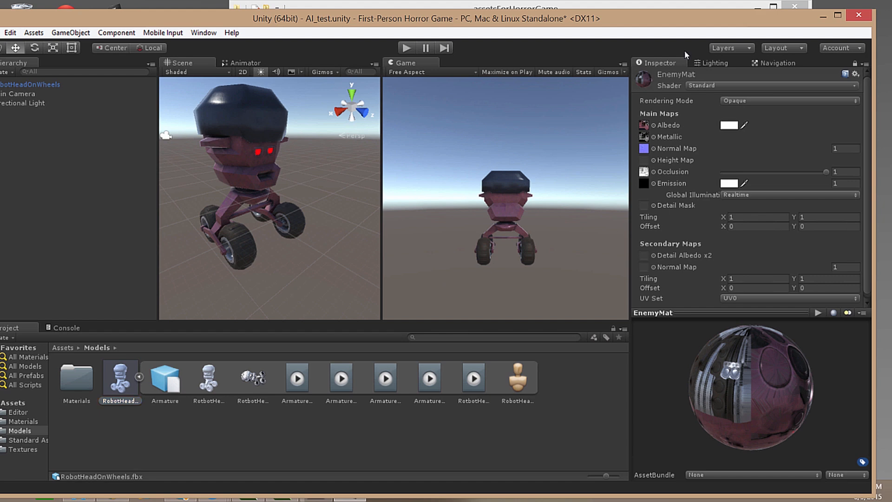
left_click(853, 65)
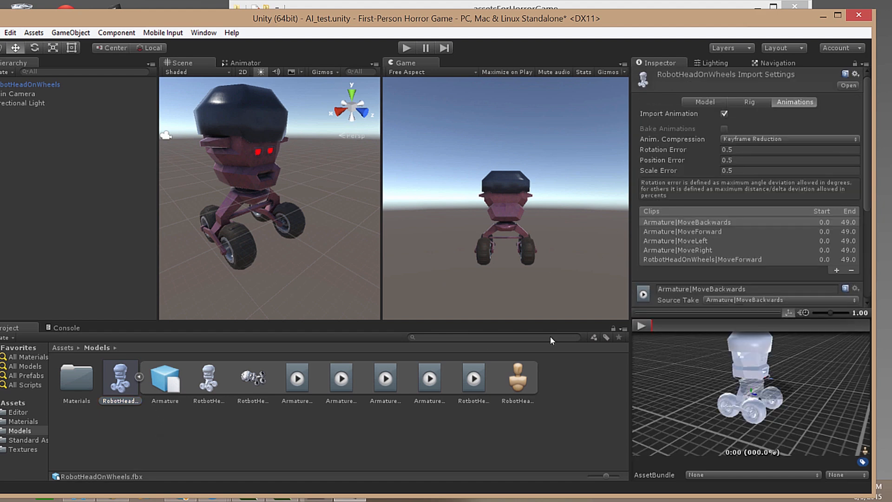